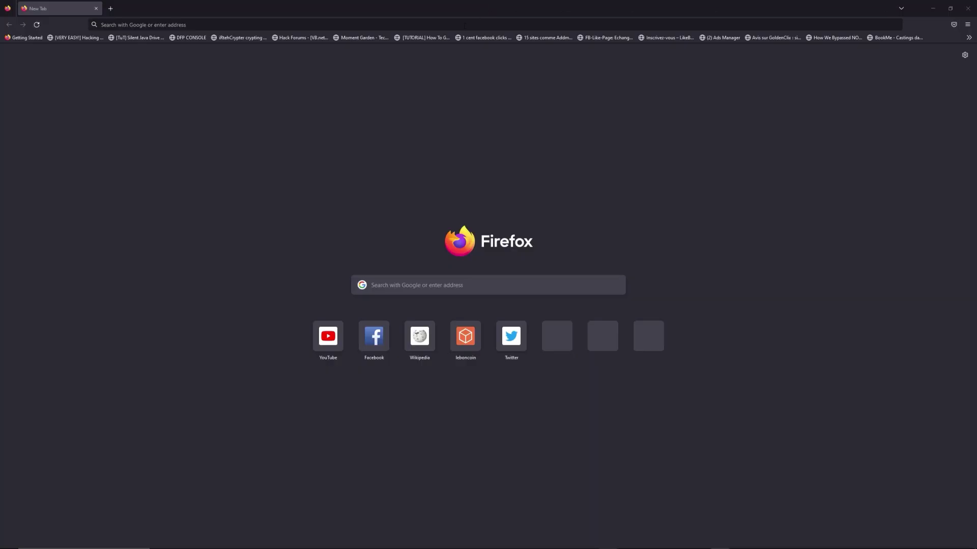
Enter freewebtools.com/192.168 in the Firefox address bar.
{"action": "left_click", "coordinate": [463, 25]}
{"action": "type", "text": "fre"}
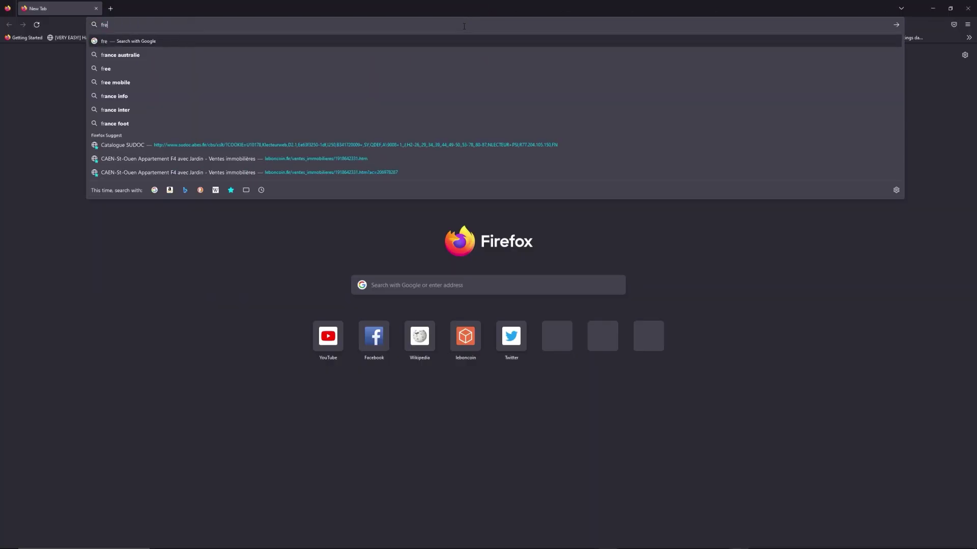
{"action": "type", "text": "ewebtools"}
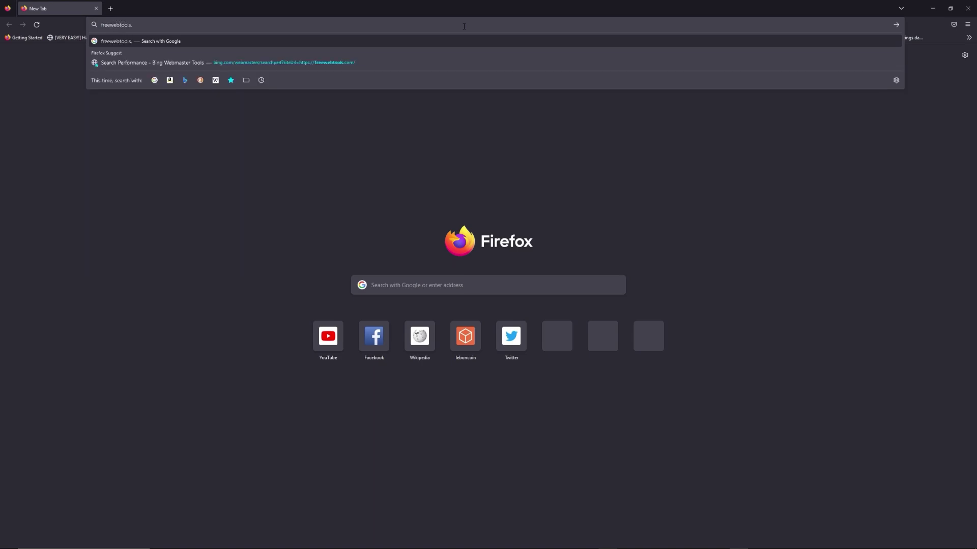
{"action": "type", "text": ".com"}
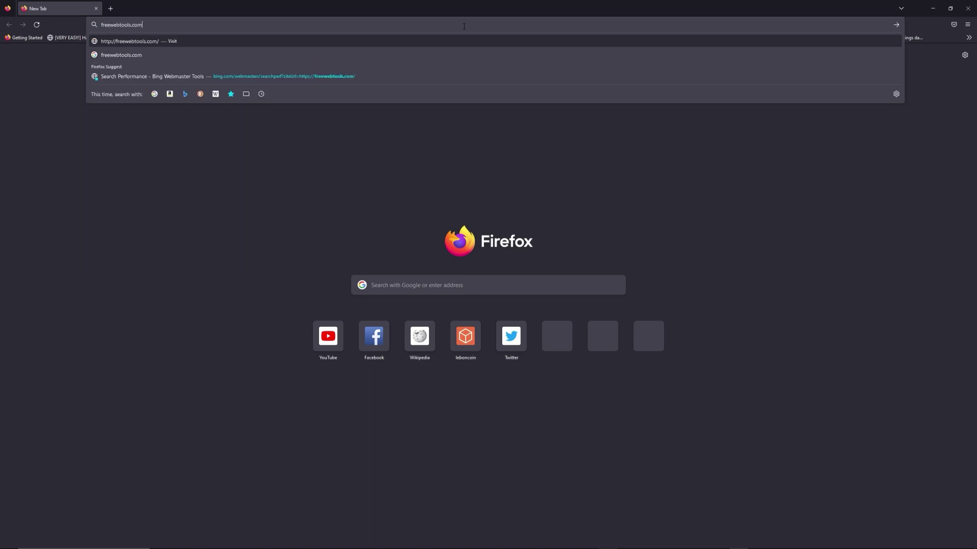
{"action": "type", "text": "/192."}
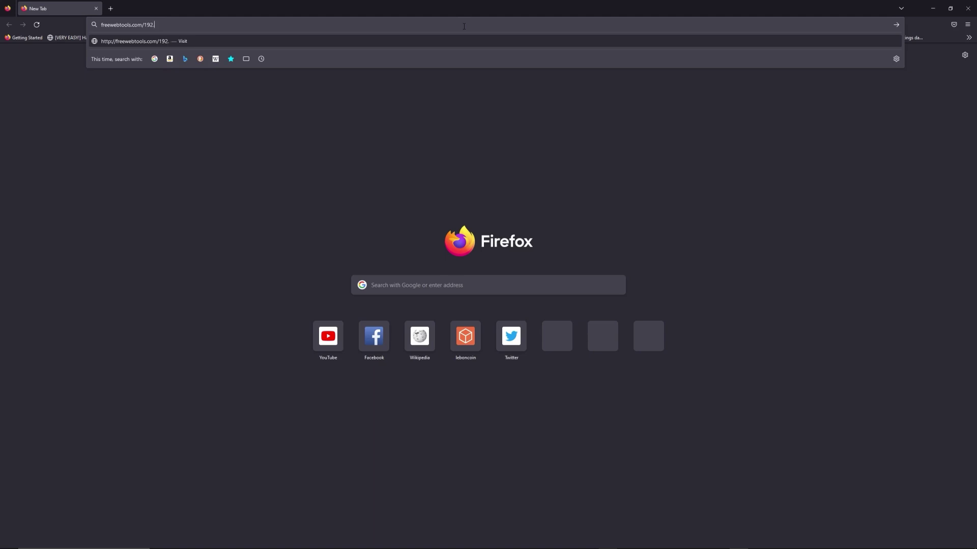
{"action": "type", "text": "168"}
Load the FreeWebTools 192.168 login guide and read its first How-to-login steps.
{"action": "key", "text": "Return"}
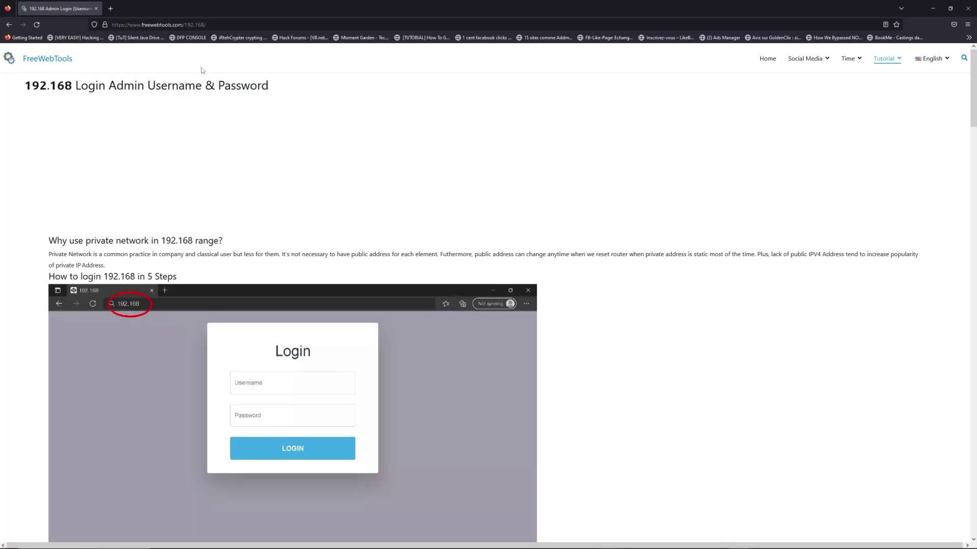
{"action": "scroll", "coordinate": [435, 172], "scroll_direction": "down", "scroll_amount": 2}
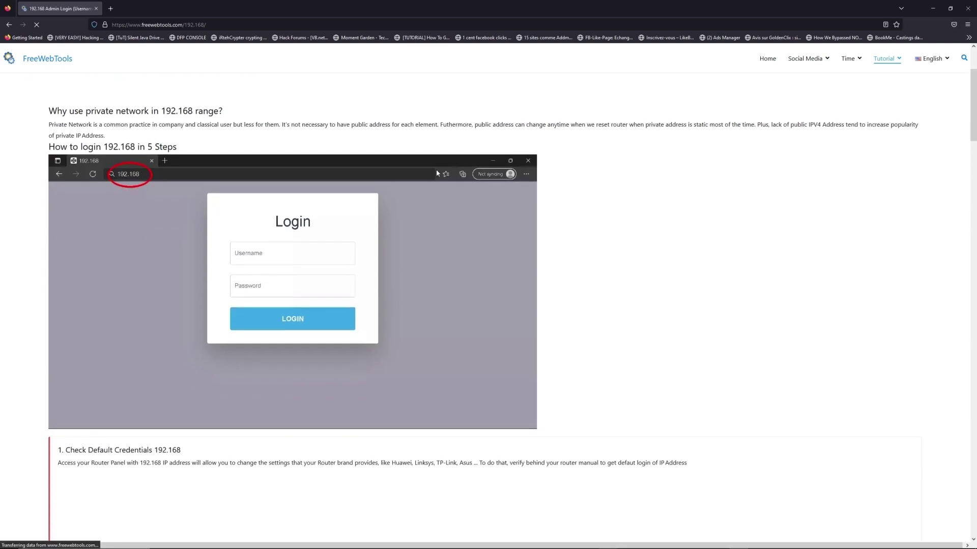
{"action": "scroll", "coordinate": [600, 279], "scroll_direction": "down", "scroll_amount": 2}
{"action": "scroll", "coordinate": [601, 279], "scroll_direction": "down", "scroll_amount": 4}
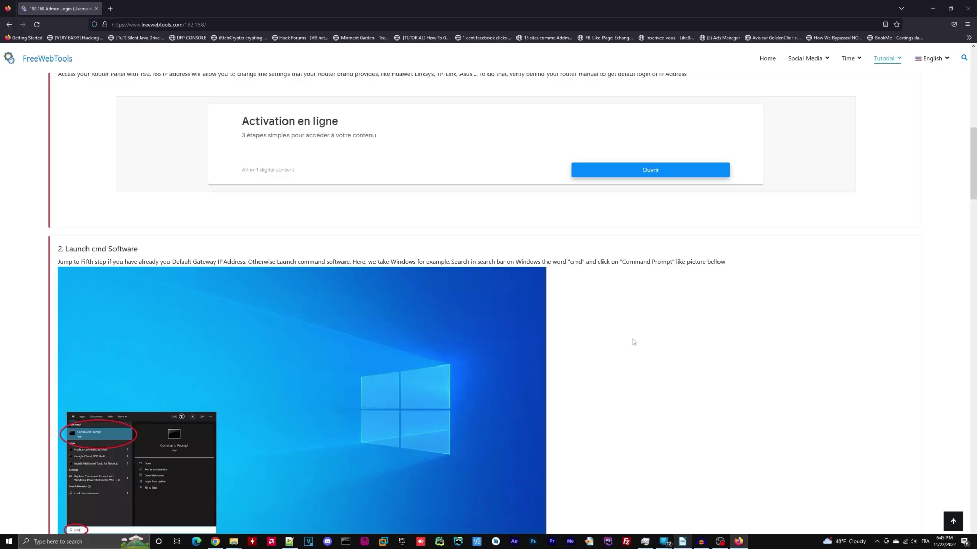
{"action": "scroll", "coordinate": [622, 320], "scroll_direction": "down", "scroll_amount": 3}
{"action": "scroll", "coordinate": [612, 303], "scroll_direction": "down", "scroll_amount": 4}
{"action": "scroll", "coordinate": [611, 302], "scroll_direction": "down", "scroll_amount": 5}
{"action": "scroll", "coordinate": [612, 302], "scroll_direction": "down", "scroll_amount": 5}
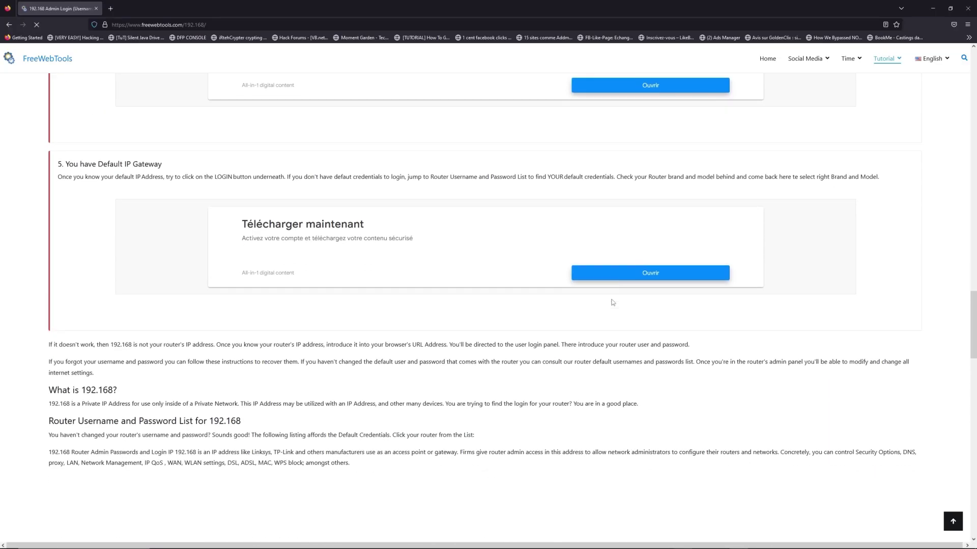
{"action": "scroll", "coordinate": [612, 302], "scroll_direction": "down", "scroll_amount": 5}
{"action": "scroll", "coordinate": [611, 302], "scroll_direction": "down", "scroll_amount": 2}
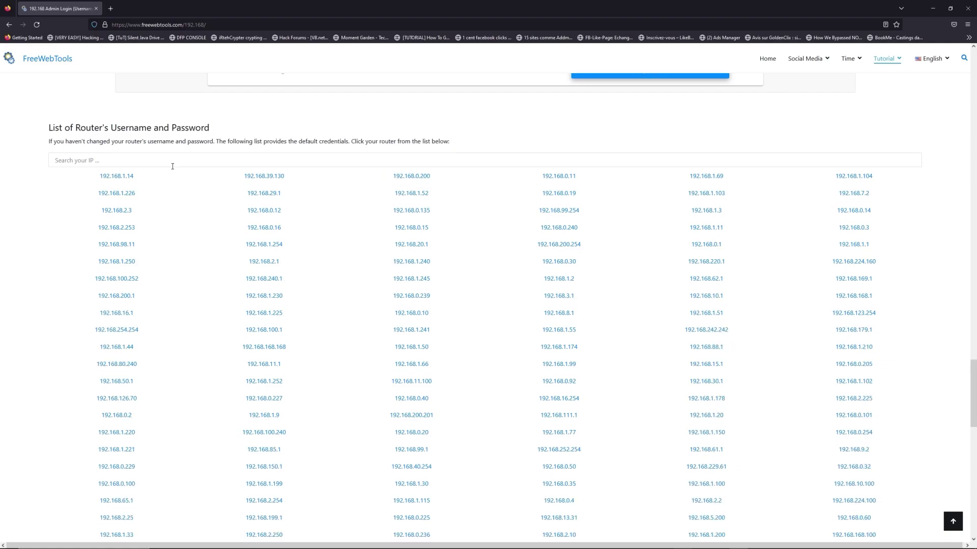
Search the router list for IP 192.168.1.1, correcting a mistyped zero.
{"action": "left_click", "coordinate": [160, 157]}
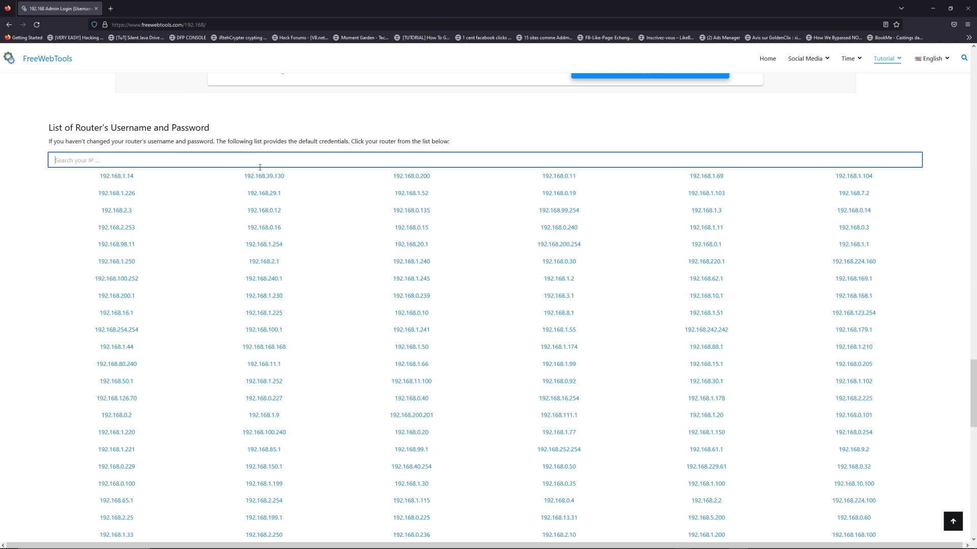
{"action": "type", "text": "192"}
{"action": "type", "text": "0."}
{"action": "key", "text": "BackSpace"}
{"action": "type", "text": ".168"}
{"action": "type", "text": ".1.1"}
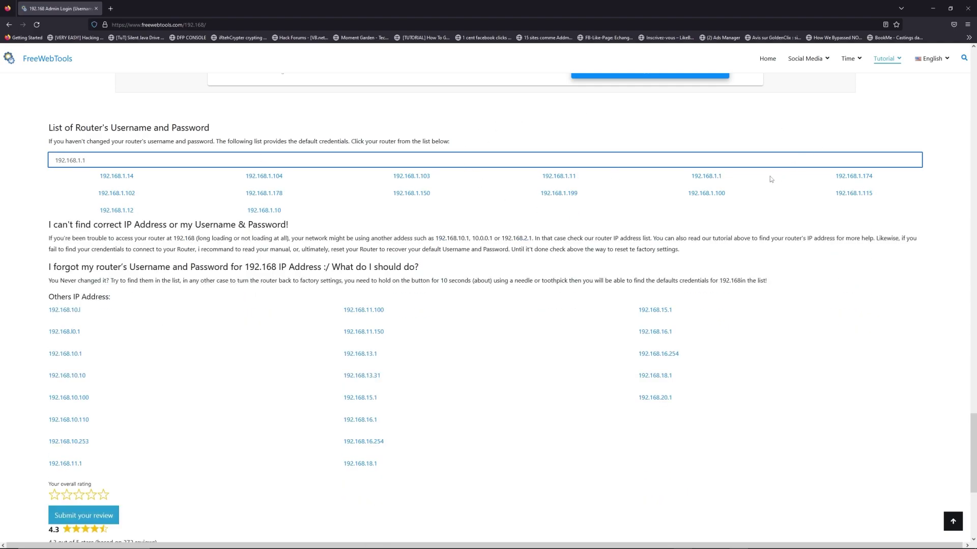
View the 192.168.1.1 credentials page and show LG routers' default logins.
{"action": "left_click", "coordinate": [704, 177]}
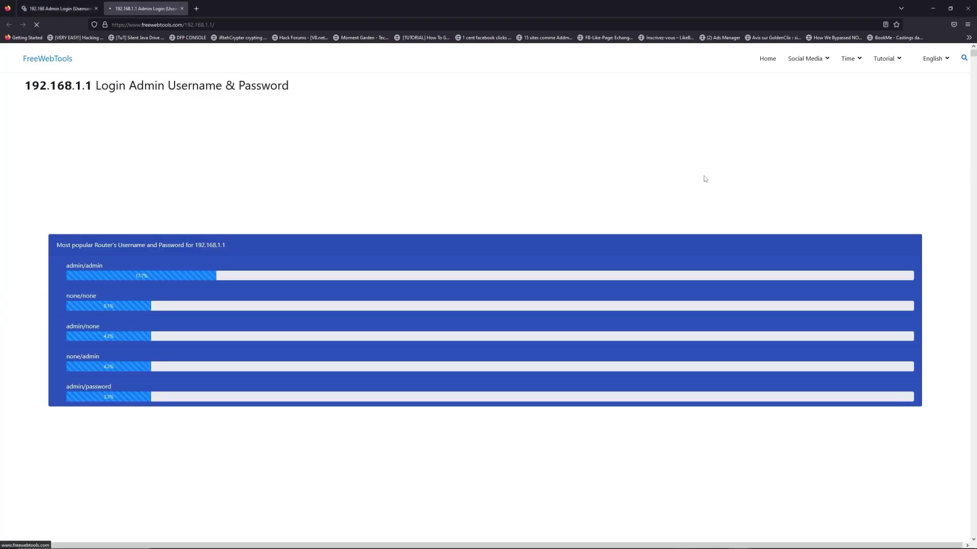
{"action": "scroll", "coordinate": [458, 239], "scroll_direction": "down", "scroll_amount": 2}
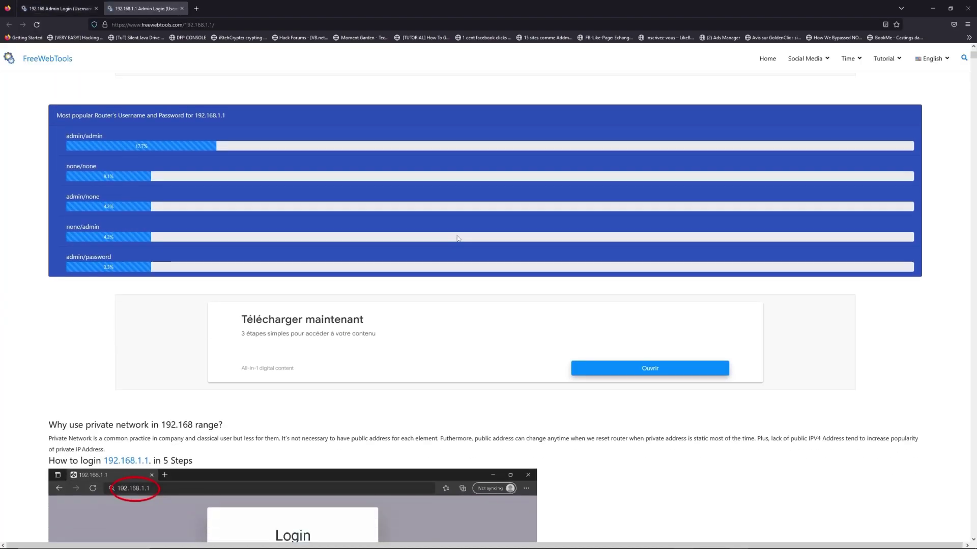
{"action": "scroll", "coordinate": [462, 243], "scroll_direction": "down", "scroll_amount": 3}
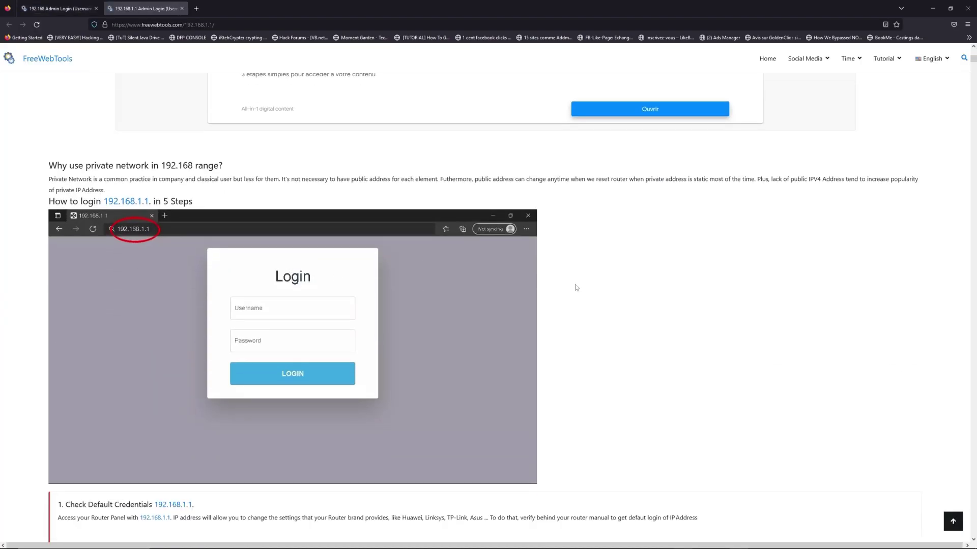
{"action": "scroll", "coordinate": [573, 286], "scroll_direction": "down", "scroll_amount": 5}
{"action": "scroll", "coordinate": [493, 280], "scroll_direction": "down", "scroll_amount": 3}
{"action": "scroll", "coordinate": [492, 282], "scroll_direction": "down", "scroll_amount": 3}
{"action": "scroll", "coordinate": [491, 282], "scroll_direction": "down", "scroll_amount": 5}
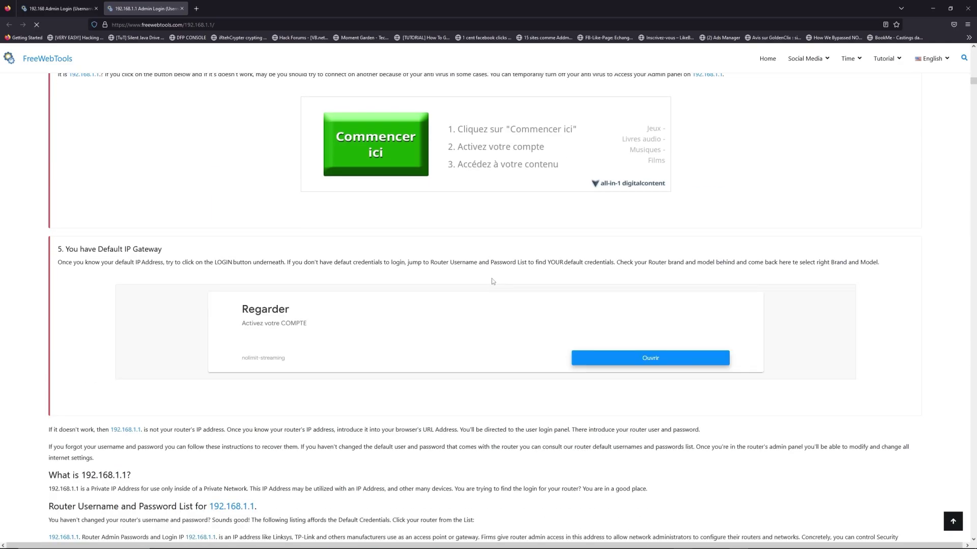
{"action": "scroll", "coordinate": [491, 279], "scroll_direction": "down", "scroll_amount": 5}
{"action": "scroll", "coordinate": [385, 286], "scroll_direction": "down", "scroll_amount": 4}
{"action": "scroll", "coordinate": [386, 289], "scroll_direction": "up", "scroll_amount": 2}
{"action": "scroll", "coordinate": [385, 288], "scroll_direction": "up", "scroll_amount": 2}
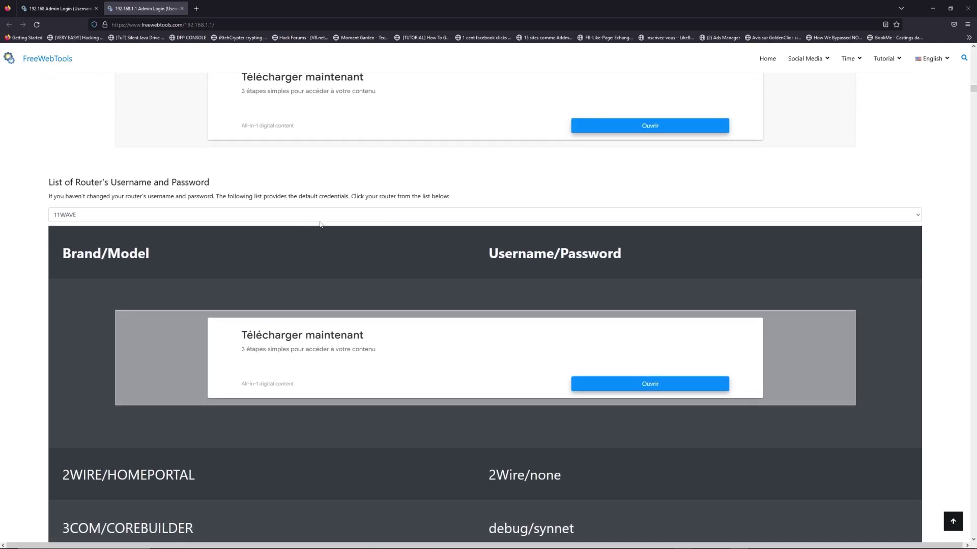
{"action": "left_click", "coordinate": [327, 216]}
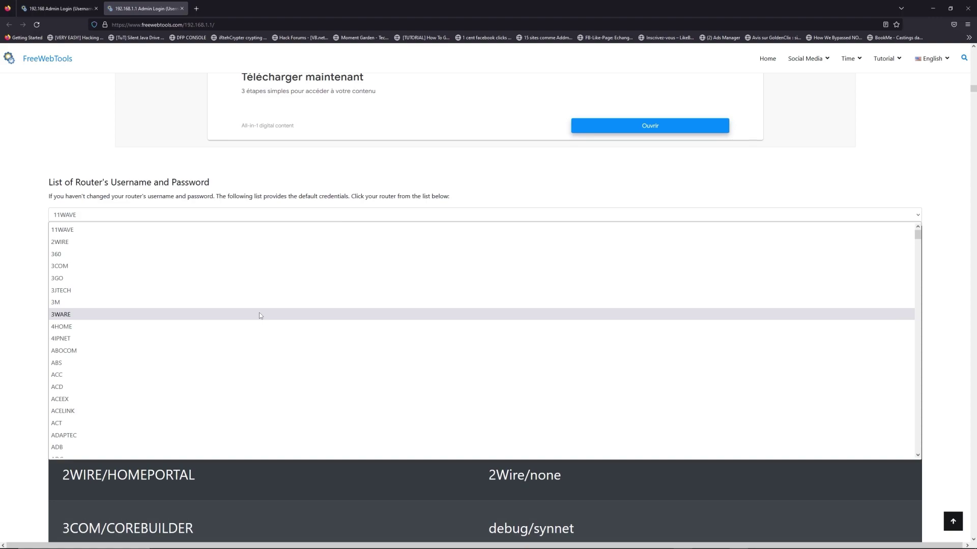
{"action": "type", "text": "lg"}
{"action": "key", "text": "Return"}
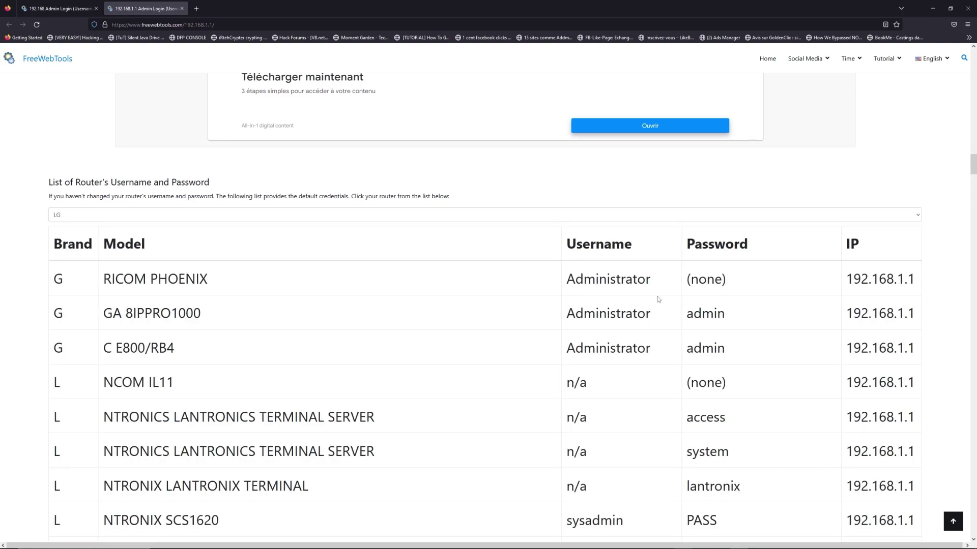
{"action": "scroll", "coordinate": [572, 301], "scroll_direction": "down", "scroll_amount": 5}
{"action": "scroll", "coordinate": [570, 309], "scroll_direction": "down", "scroll_amount": 3}
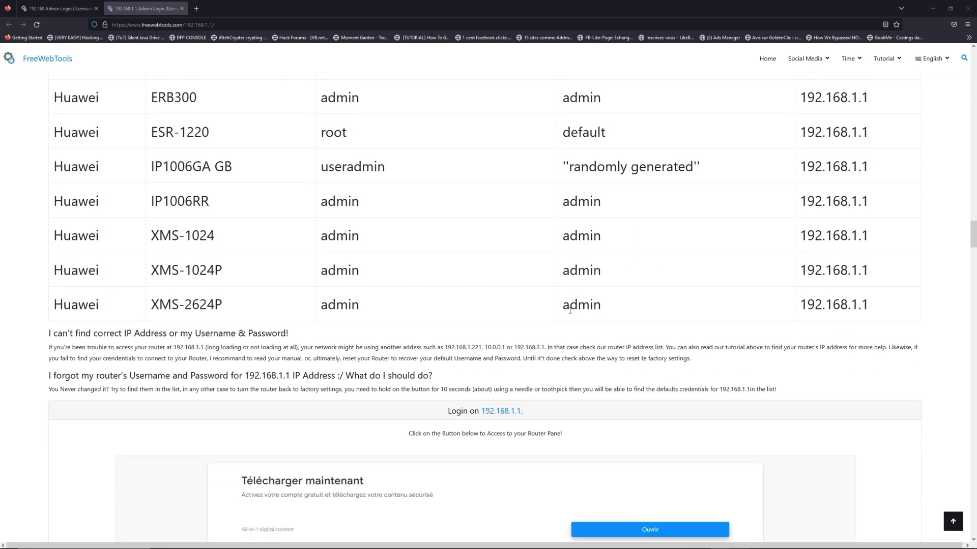
{"action": "scroll", "coordinate": [570, 309], "scroll_direction": "down", "scroll_amount": 1}
{"action": "scroll", "coordinate": [535, 321], "scroll_direction": "down", "scroll_amount": 2}
{"action": "scroll", "coordinate": [519, 324], "scroll_direction": "down", "scroll_amount": 2}
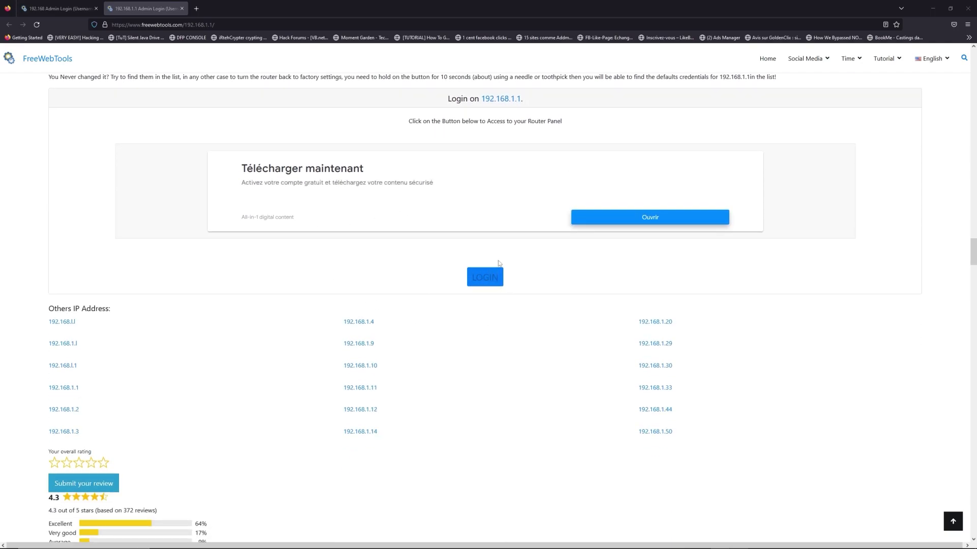
Launch the router's own login page at 192.168.1.1 via the LOGIN button.
{"action": "left_click", "coordinate": [486, 278]}
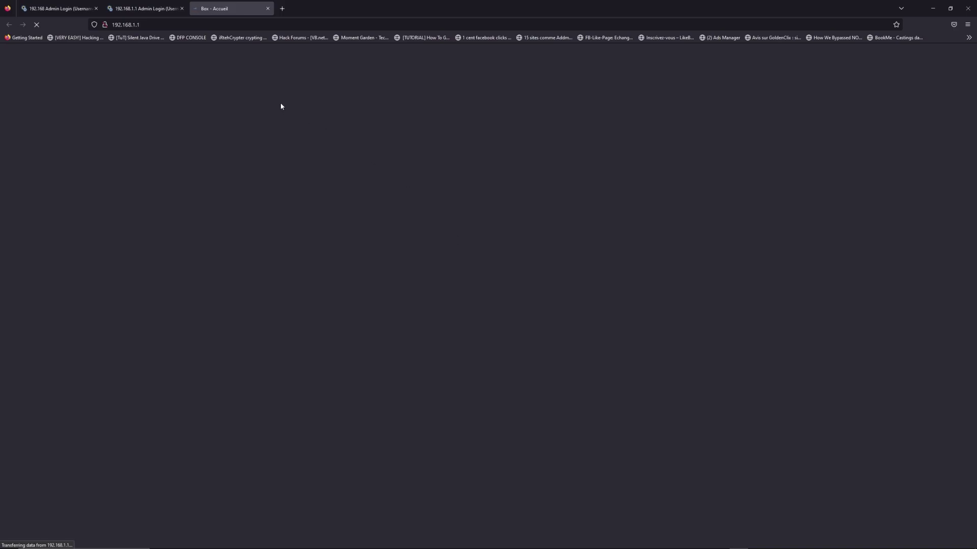